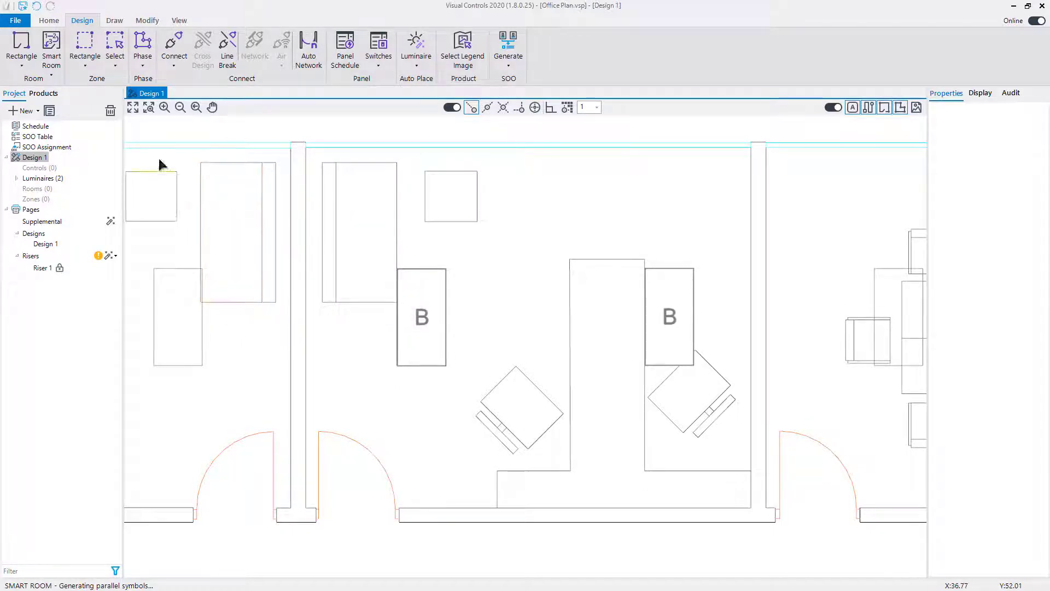
Start a new smart room and name it Private Office
{"action": "left_click", "coordinate": [51, 39]}
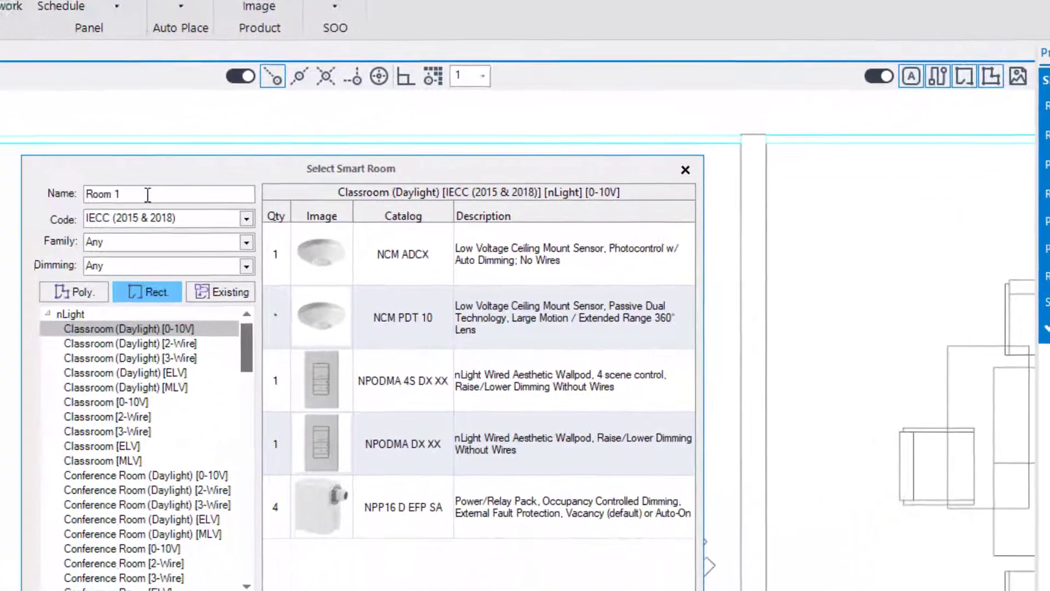
{"action": "left_click_drag", "start_coordinate": [175, 192], "coordinate": [81, 199]}
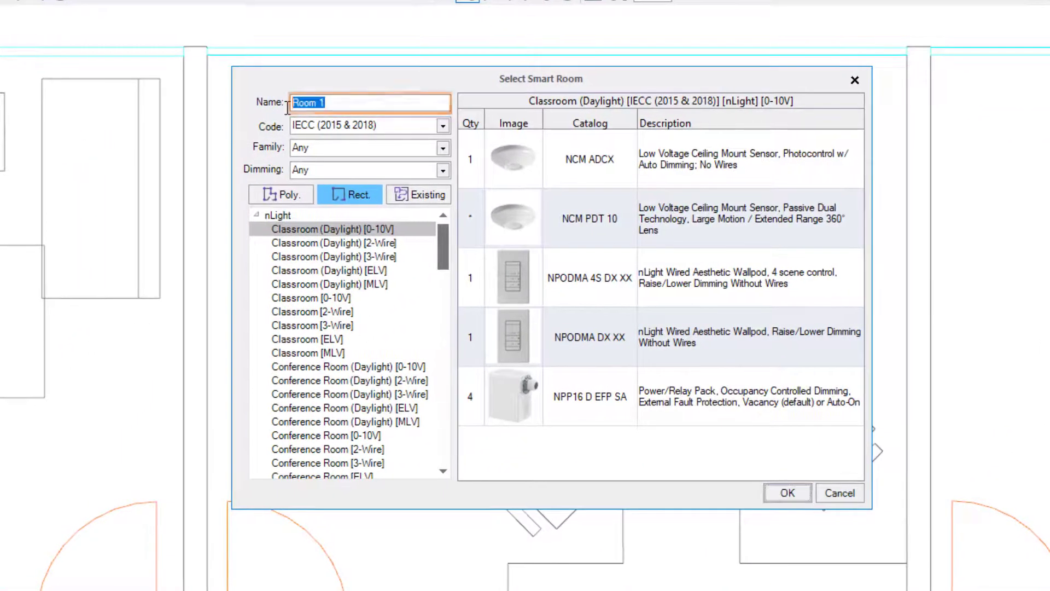
{"action": "type", "text": "Private "}
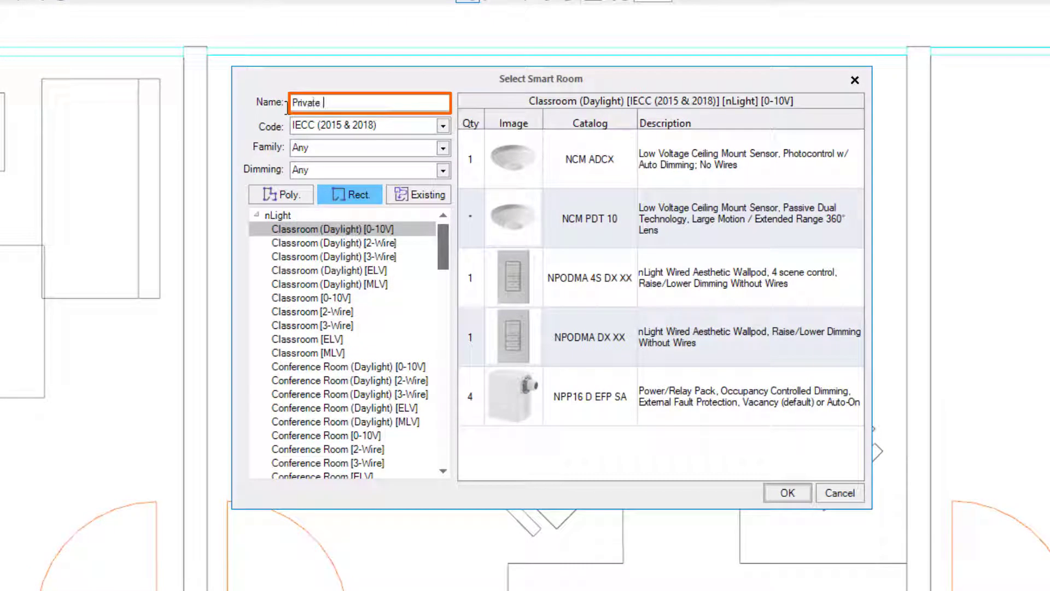
{"action": "type", "text": "Office"}
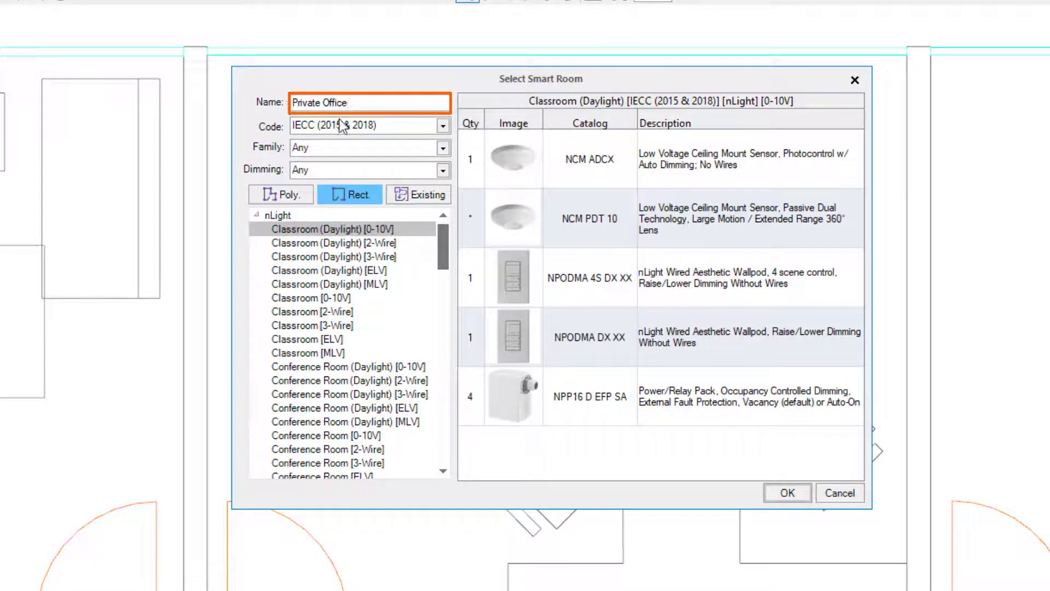
Filter the smart room templates by code ASHRAE 90.1 (2010), family nLight and 0-10V dimming
{"action": "left_click", "coordinate": [444, 128]}
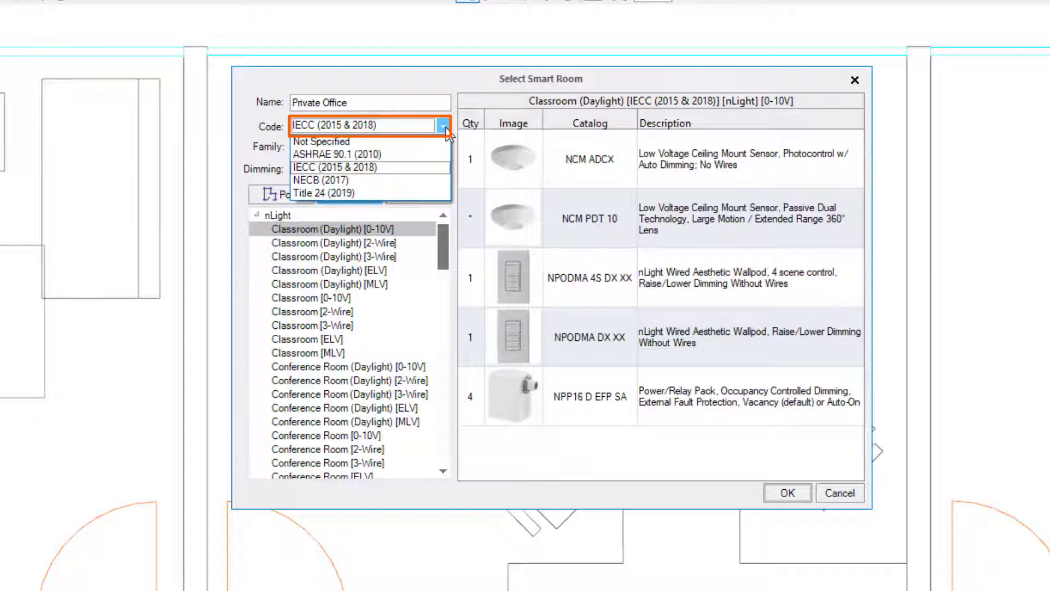
{"action": "left_click", "coordinate": [421, 155]}
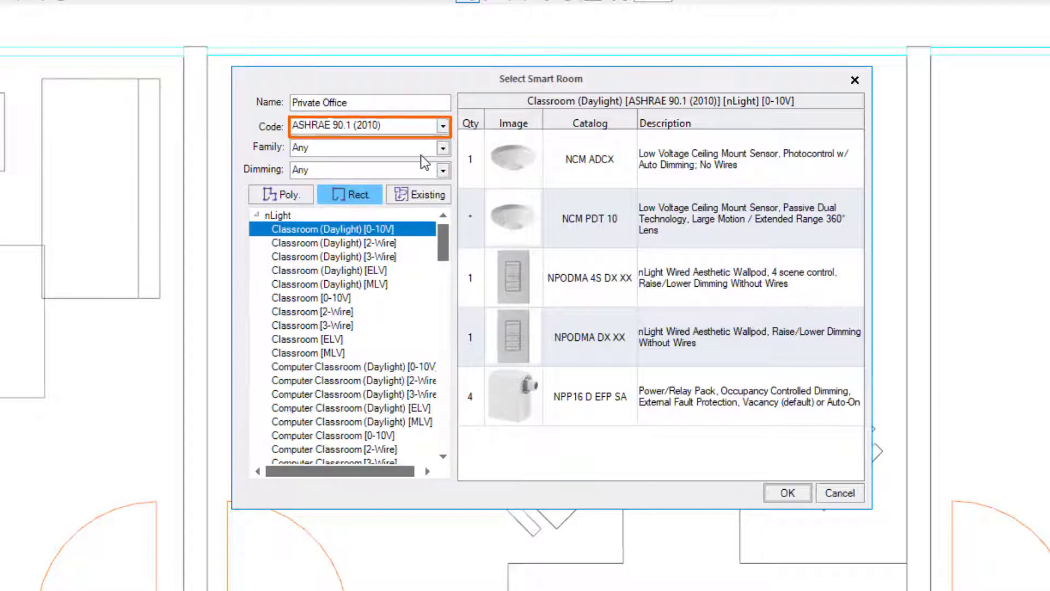
{"action": "left_click", "coordinate": [443, 148]}
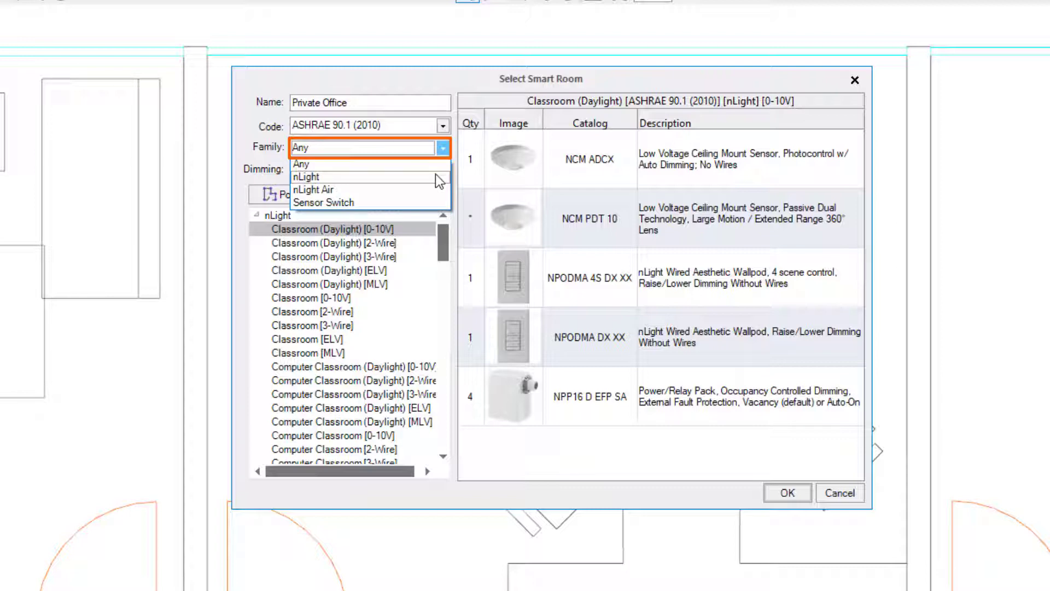
{"action": "left_click", "coordinate": [435, 176]}
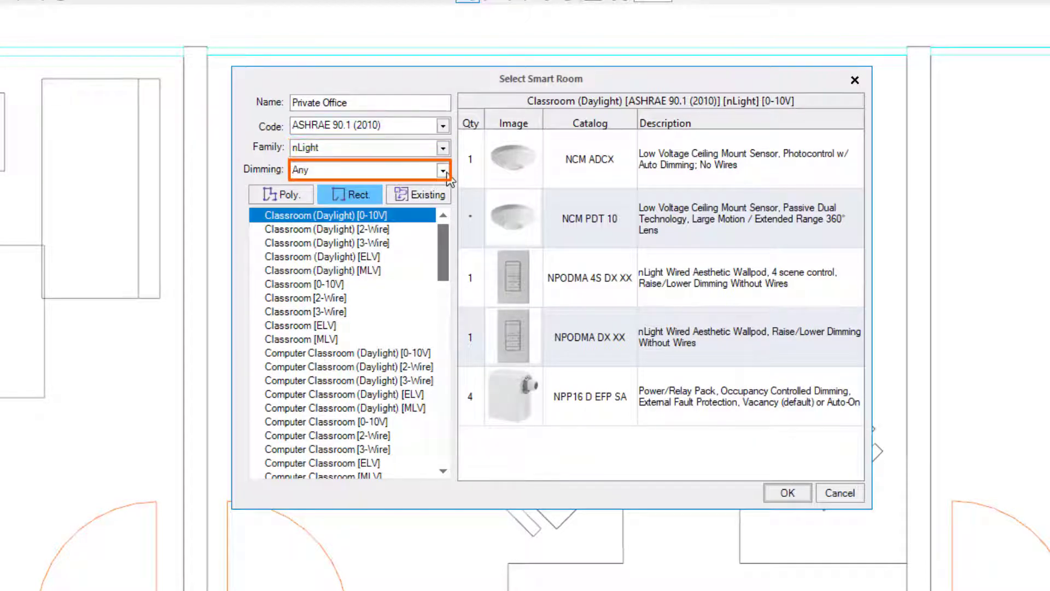
{"action": "left_click", "coordinate": [442, 171]}
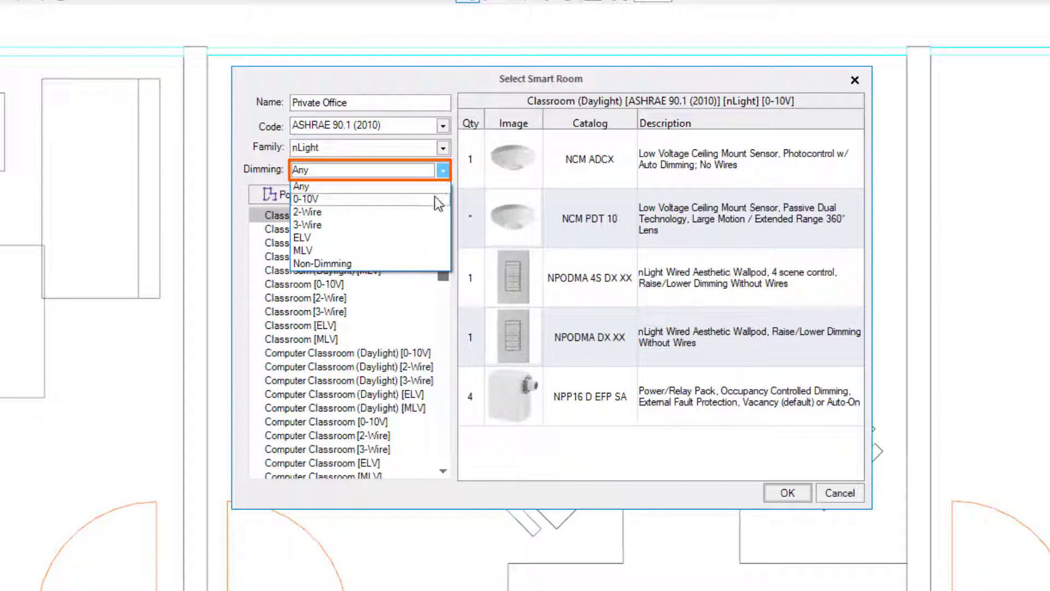
{"action": "left_click", "coordinate": [436, 198]}
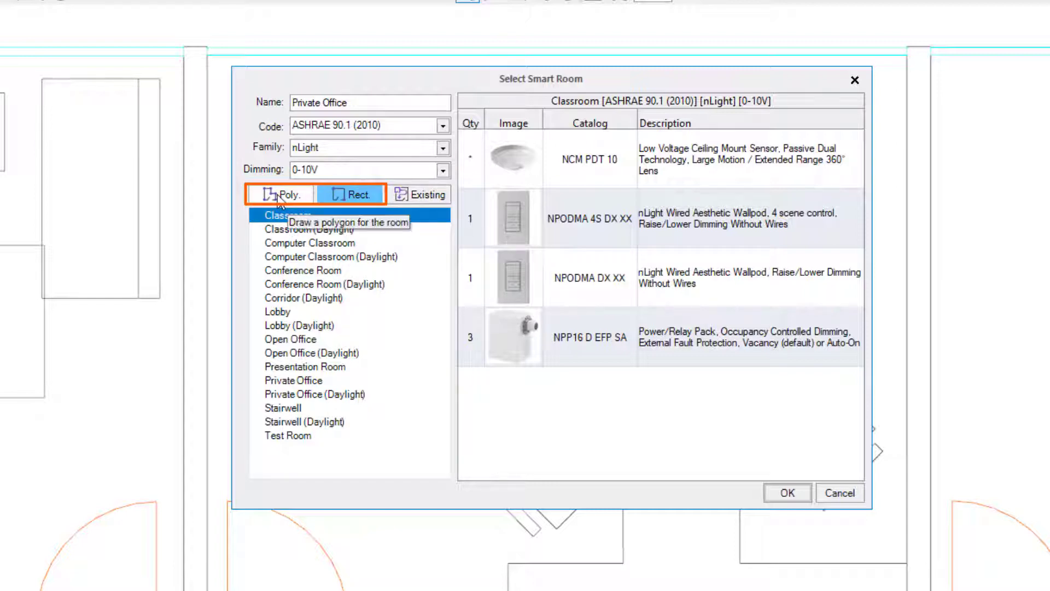
Choose the Private Office (Daylight) template with a rectangular boundary and outline the middle office along its inner walls
{"action": "left_click", "coordinate": [339, 196]}
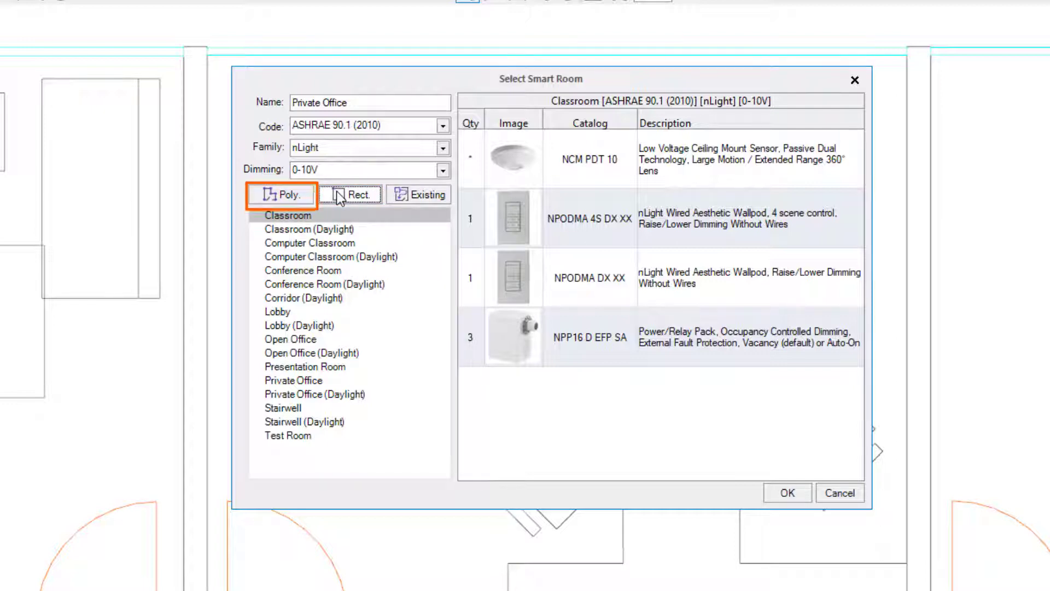
{"action": "left_click", "coordinate": [337, 192]}
{"action": "left_click", "coordinate": [323, 394]}
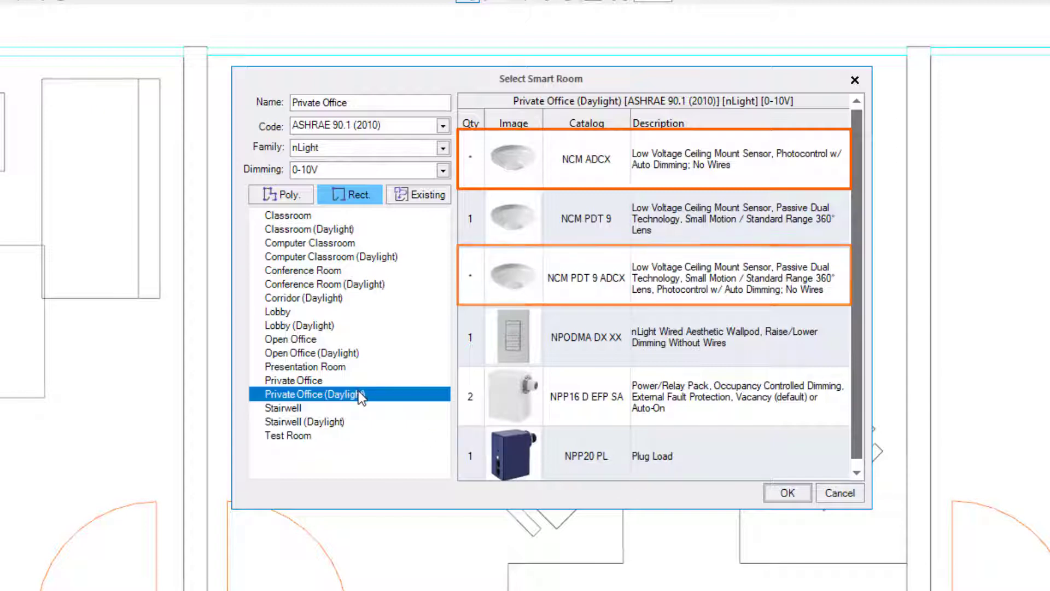
{"action": "left_click", "coordinate": [777, 488]}
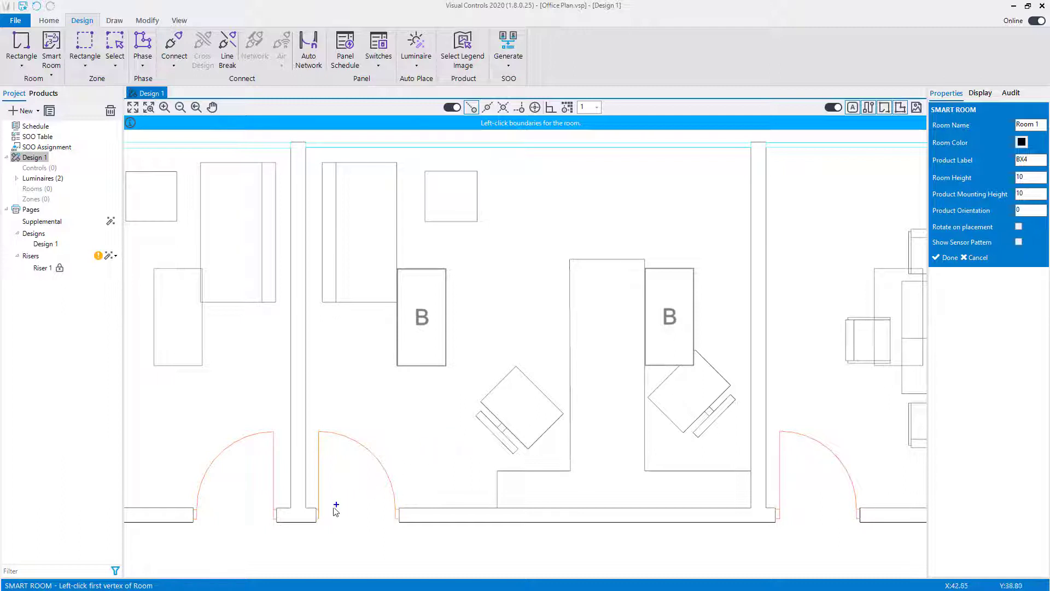
{"action": "left_click", "coordinate": [307, 507]}
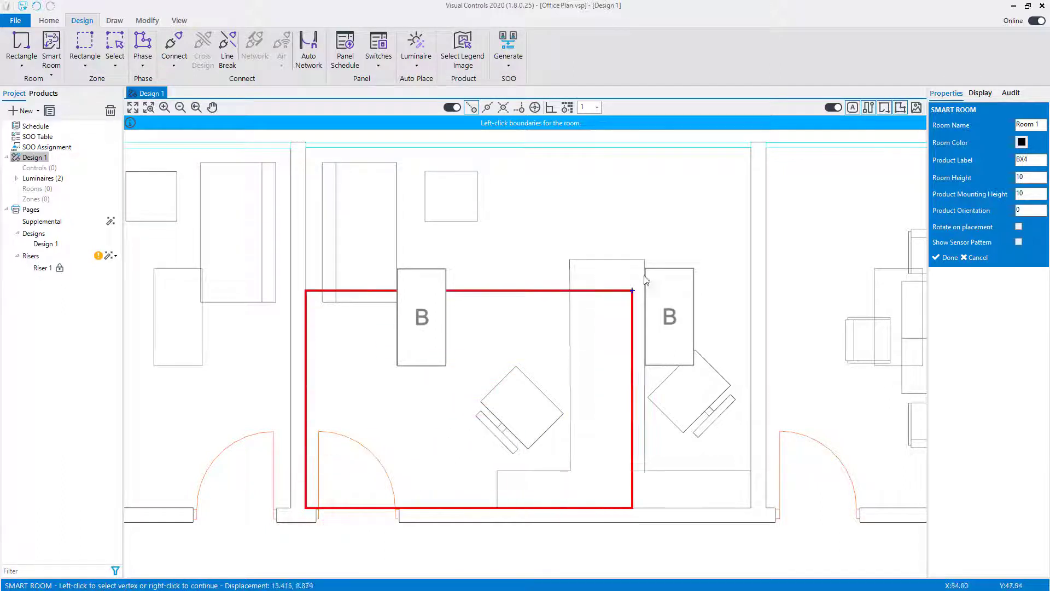
{"action": "left_click", "coordinate": [740, 143]}
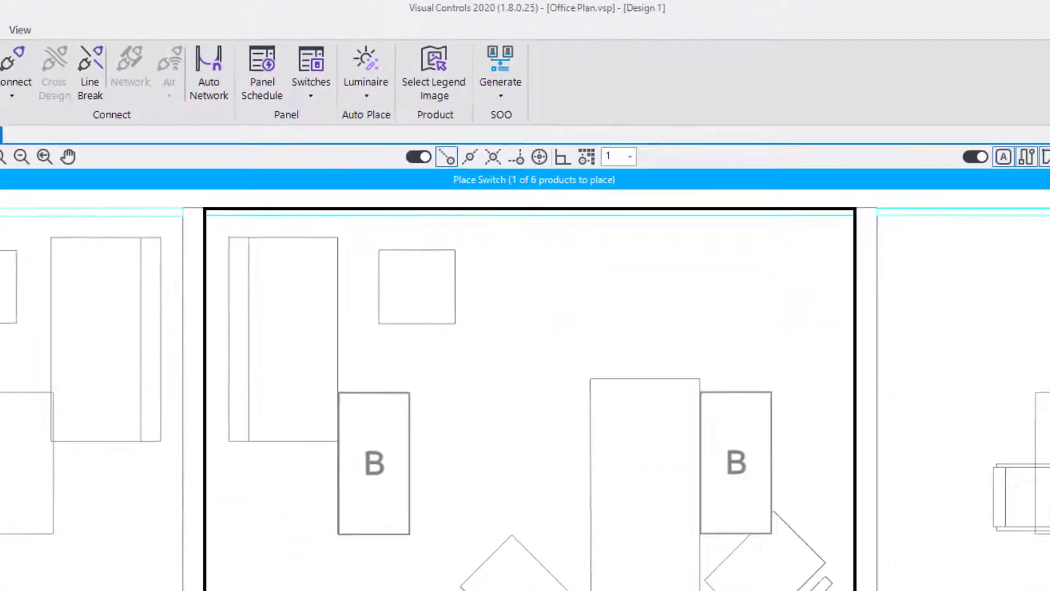
Place the switch and two 16D power packs along the lower wall, and the plug-load pack, nCP 9 and nCM ADCX sensors in the upper half
{"action": "left_click", "coordinate": [432, 478]}
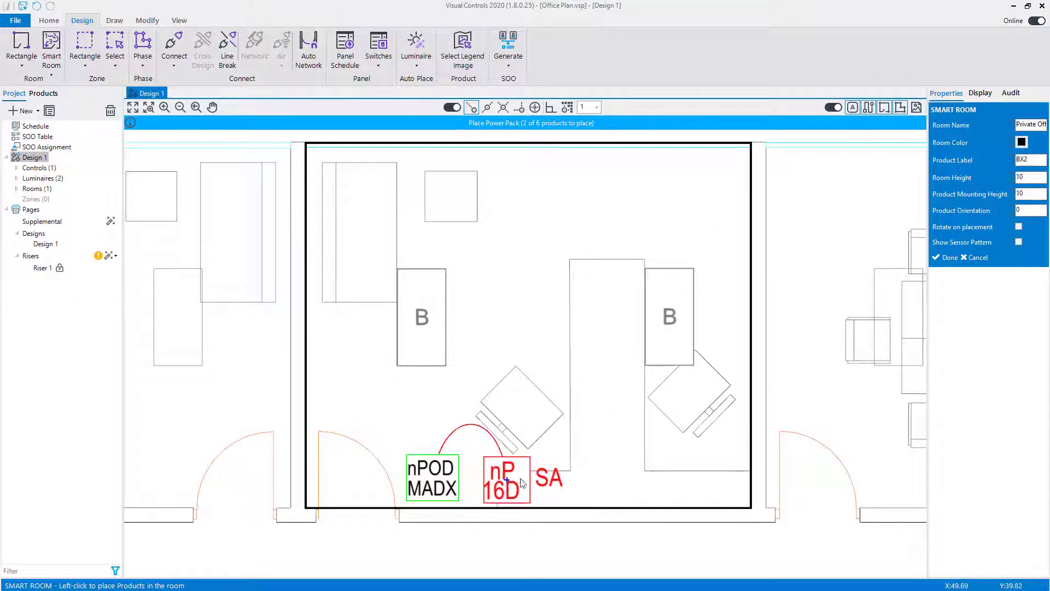
{"action": "left_click", "coordinate": [520, 480]}
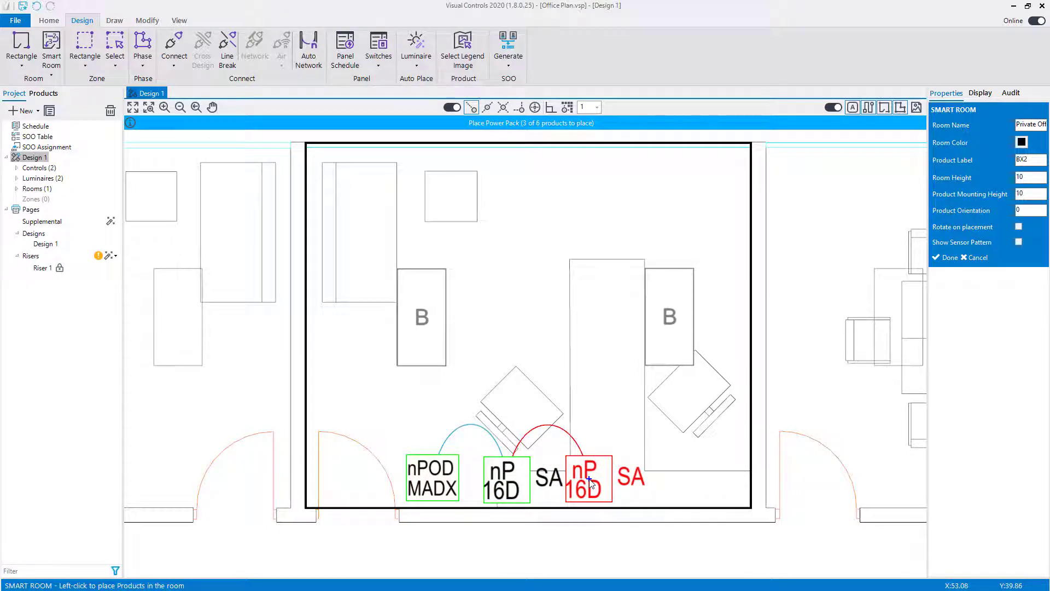
{"action": "left_click", "coordinate": [589, 479]}
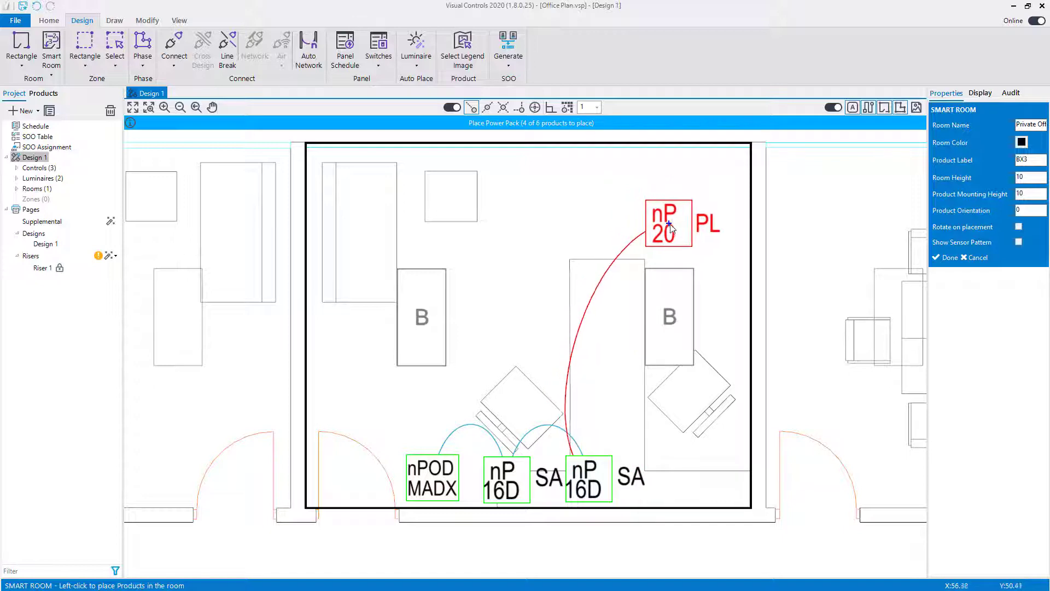
{"action": "left_click", "coordinate": [670, 224]}
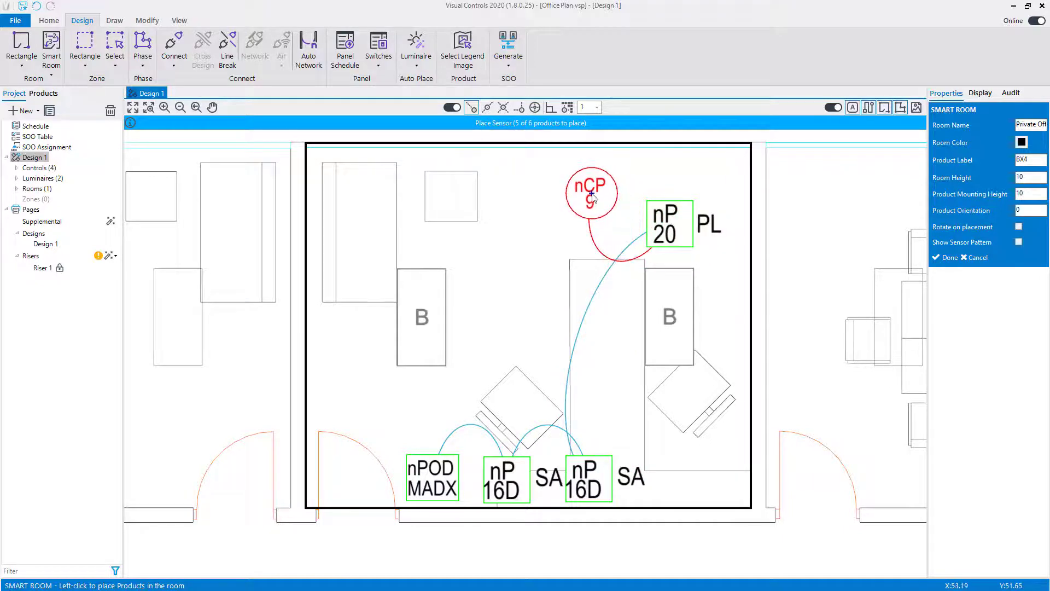
{"action": "left_click", "coordinate": [592, 195]}
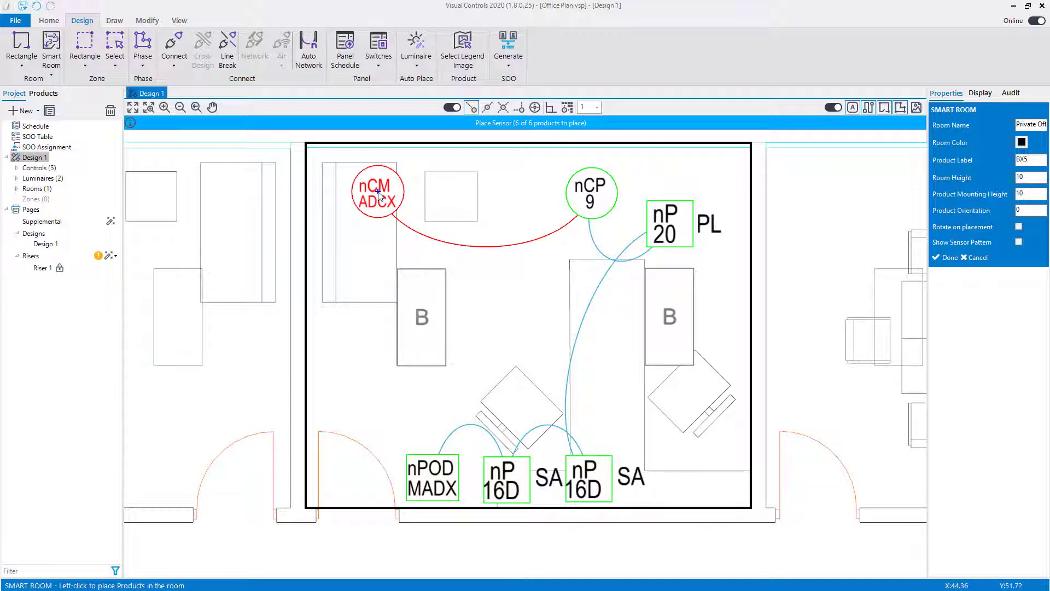
{"action": "left_click", "coordinate": [378, 192]}
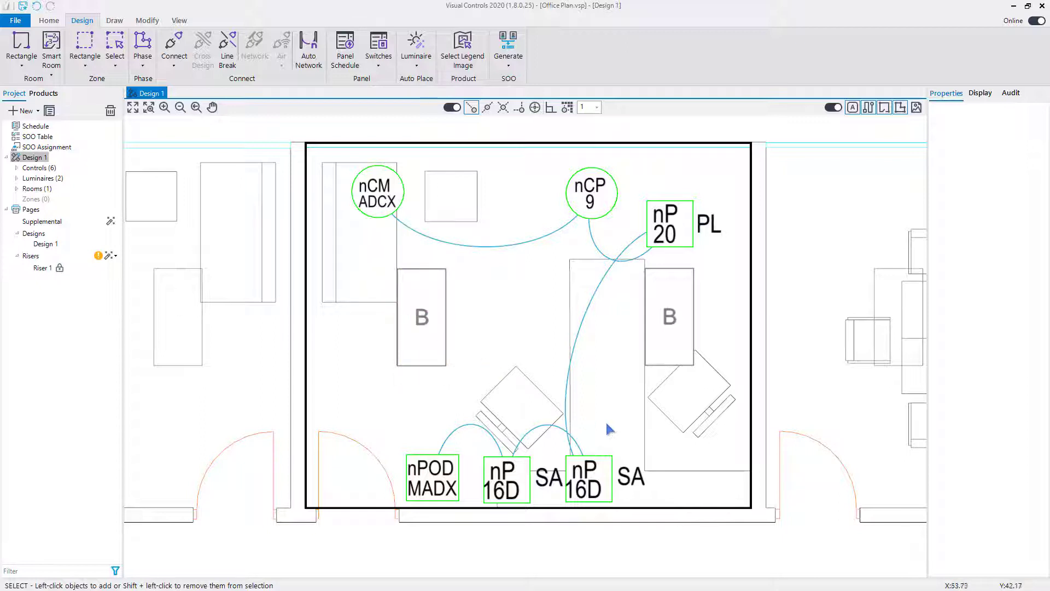
Delete the NPP16 D EFP SA power pack farthest from the wall switch
{"action": "left_click", "coordinate": [622, 478]}
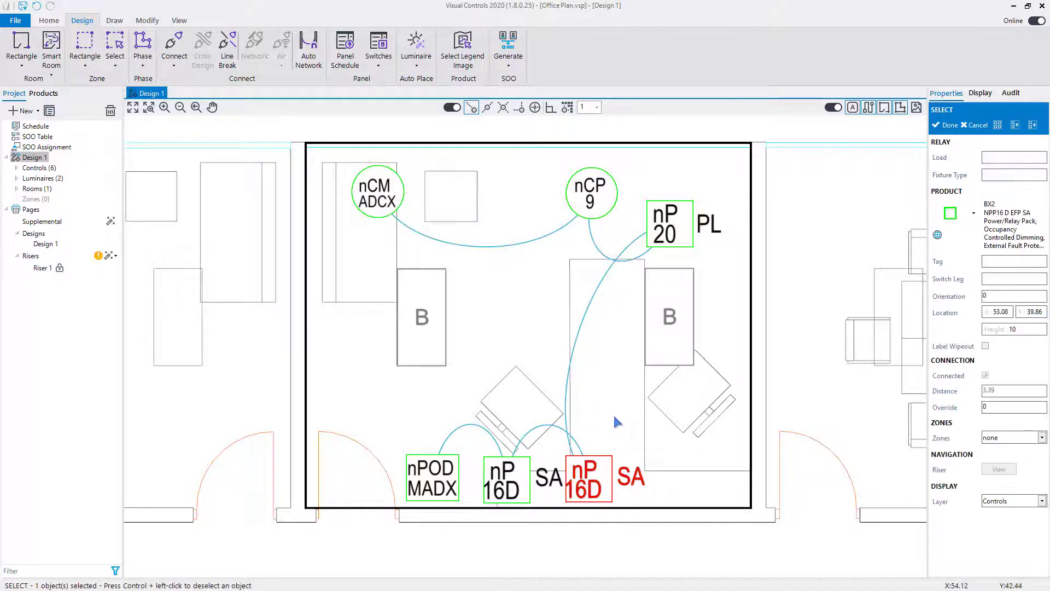
{"action": "key", "text": "Delete"}
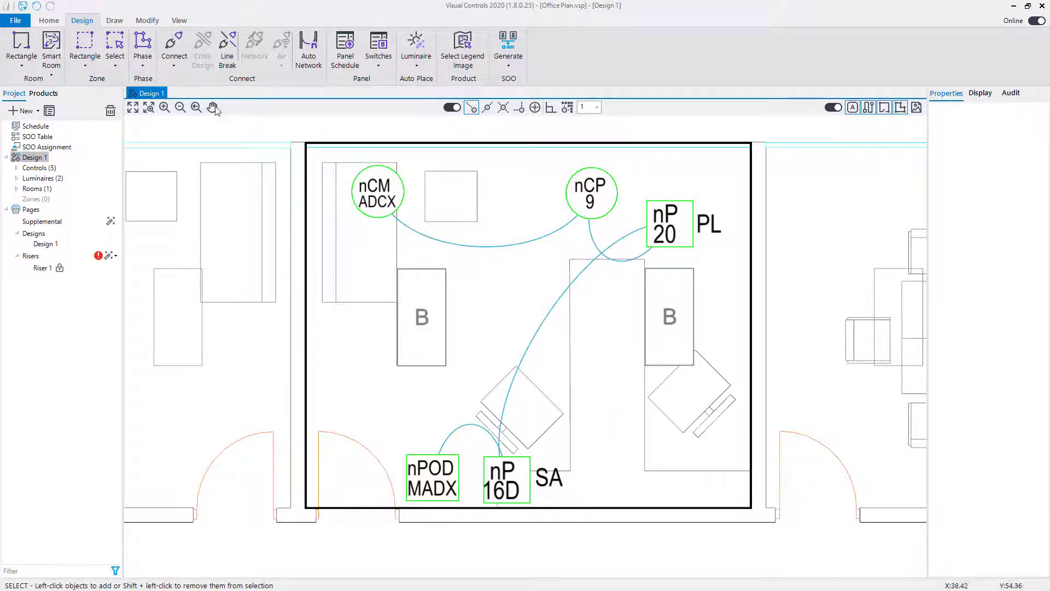
Show the sensor coverage beams and rings, and move the nCP 9 sensor between the two B luminaires
{"action": "left_click", "coordinate": [178, 20]}
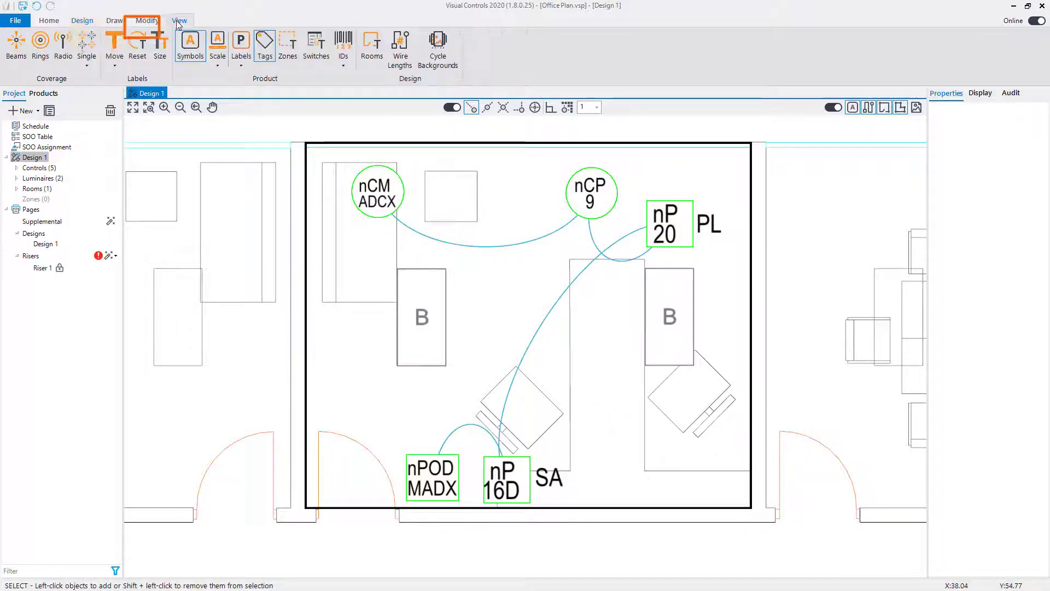
{"action": "left_click", "coordinate": [40, 45]}
{"action": "left_click", "coordinate": [17, 48]}
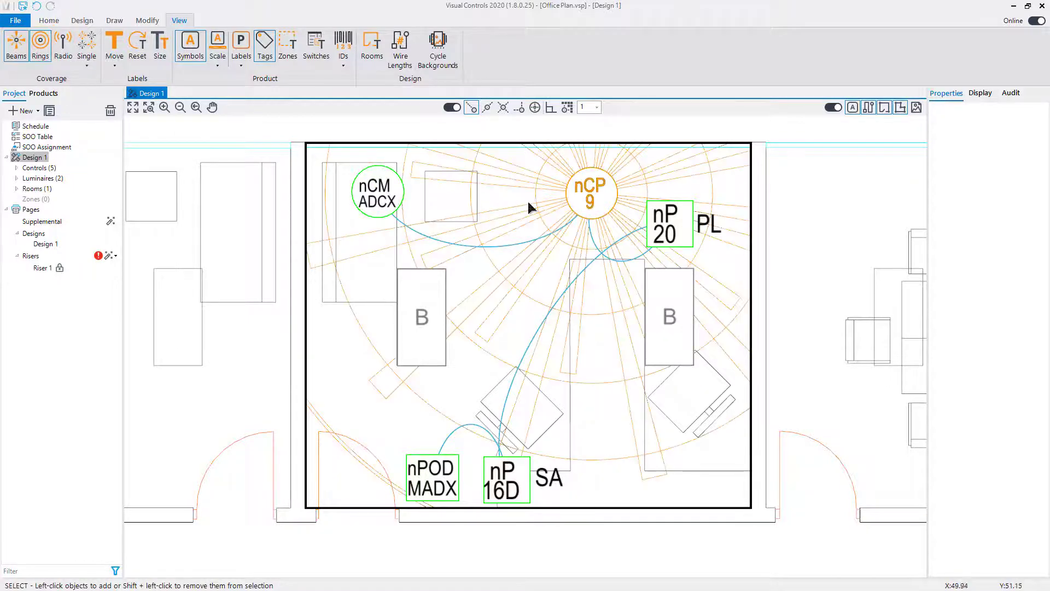
{"action": "left_click", "coordinate": [586, 196]}
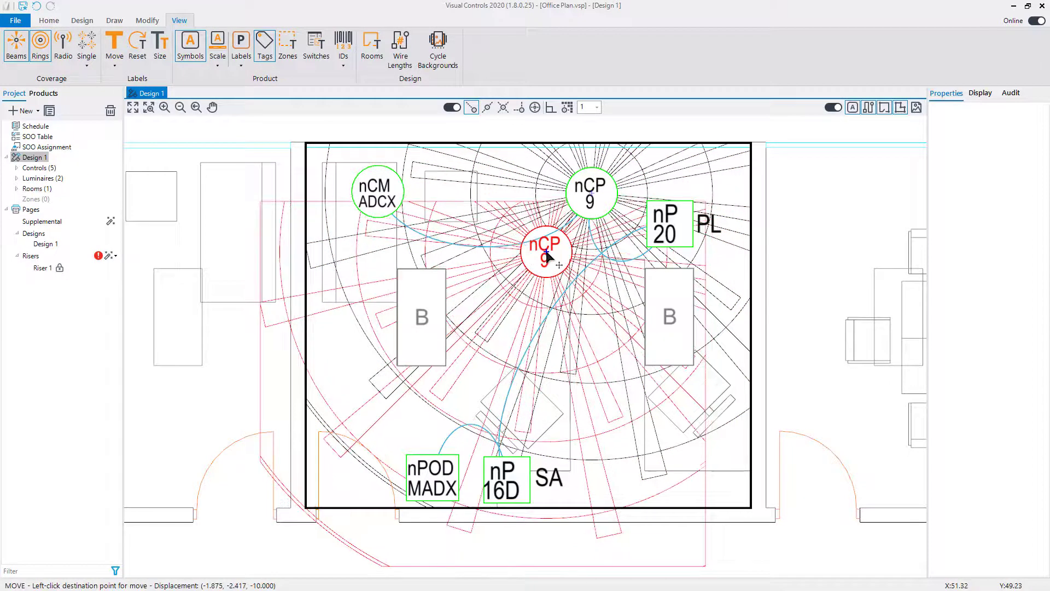
{"action": "left_click", "coordinate": [544, 261]}
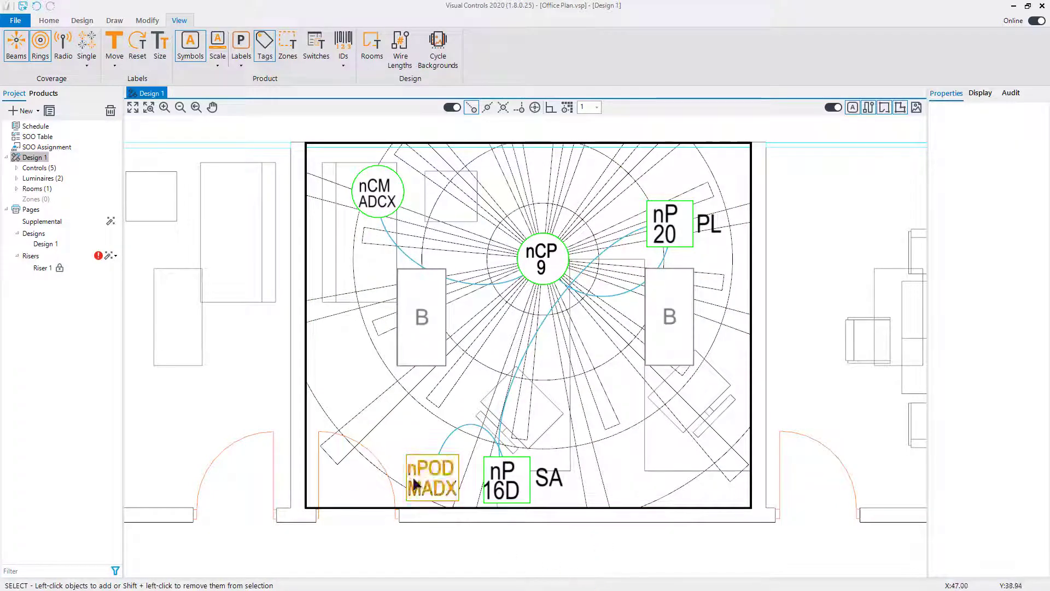
Regenerate the riser pages and open Riser 1 at the Private Office wiring diagram
{"action": "left_click", "coordinate": [109, 255]}
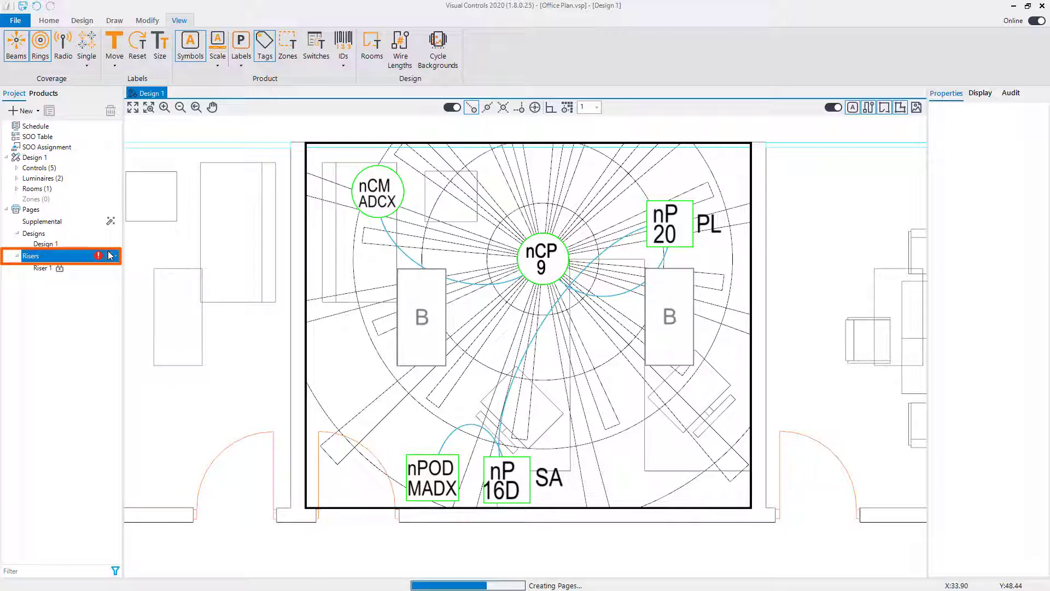
{"action": "left_click", "coordinate": [43, 267]}
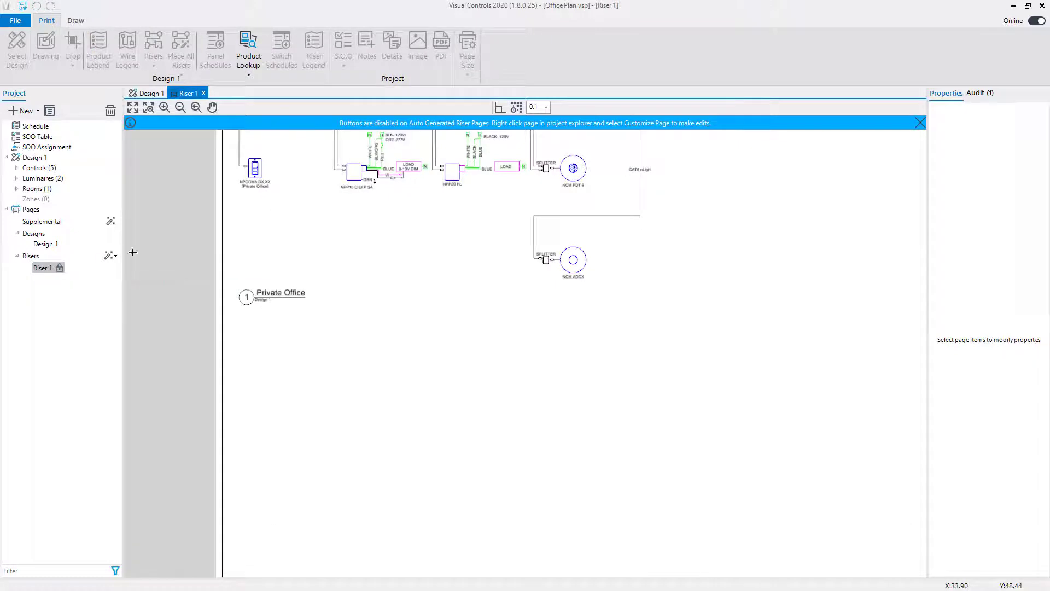
{"action": "left_click", "coordinate": [147, 108]}
{"action": "left_click", "coordinate": [146, 108]}
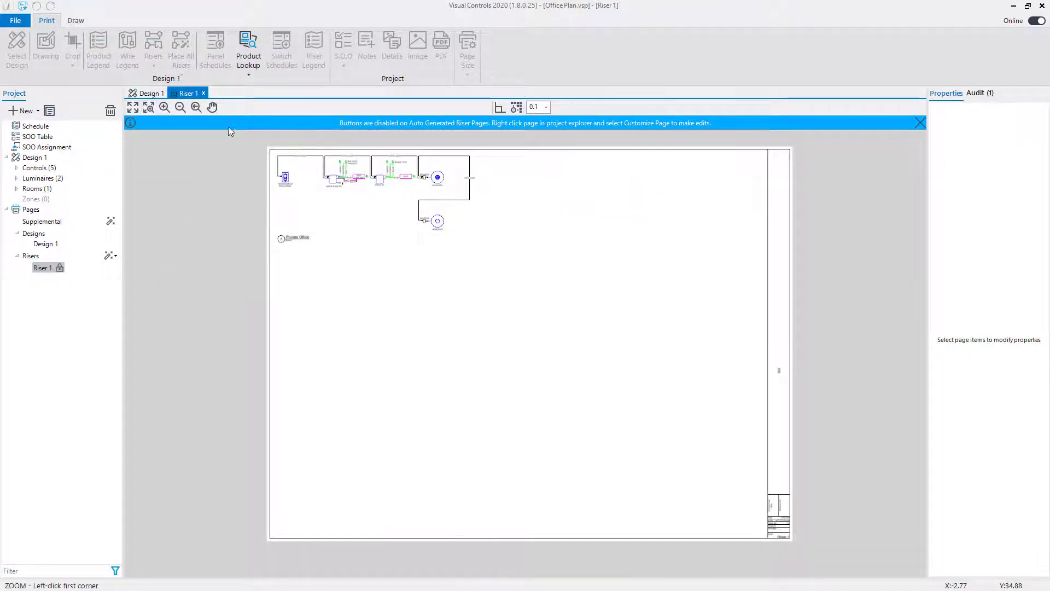
{"action": "left_click", "coordinate": [262, 142]}
{"action": "left_click", "coordinate": [511, 263]}
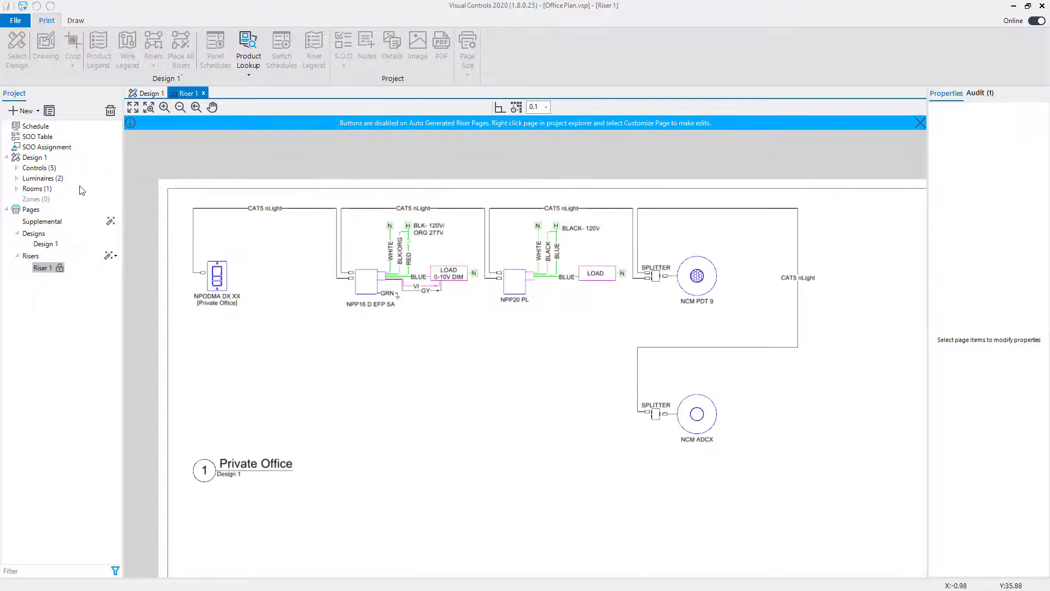
Open the project schedule and add the Image column to its table
{"action": "double_click", "coordinate": [29, 129]}
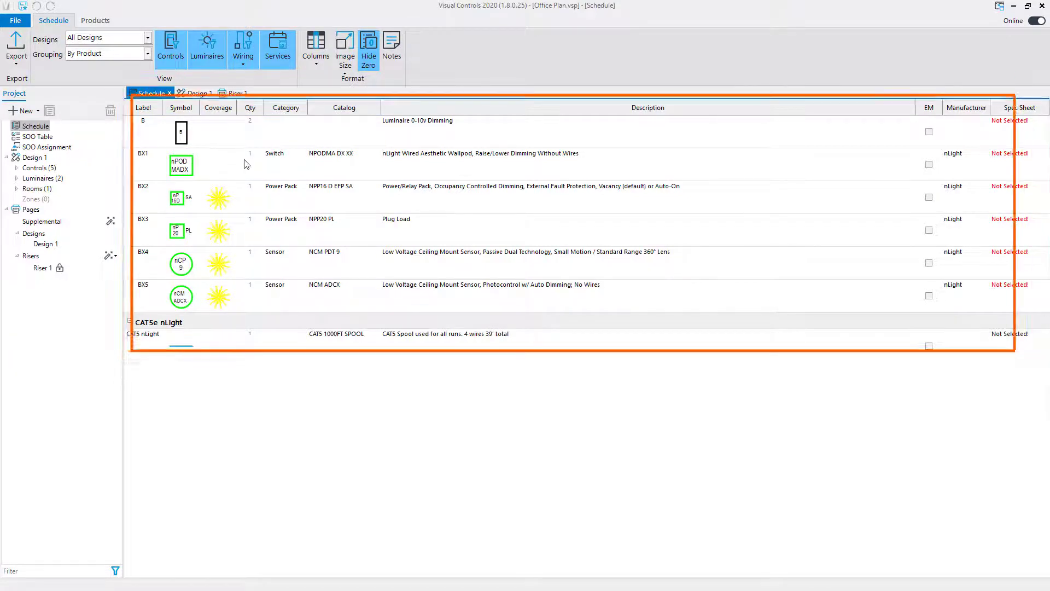
{"action": "left_click", "coordinate": [315, 64]}
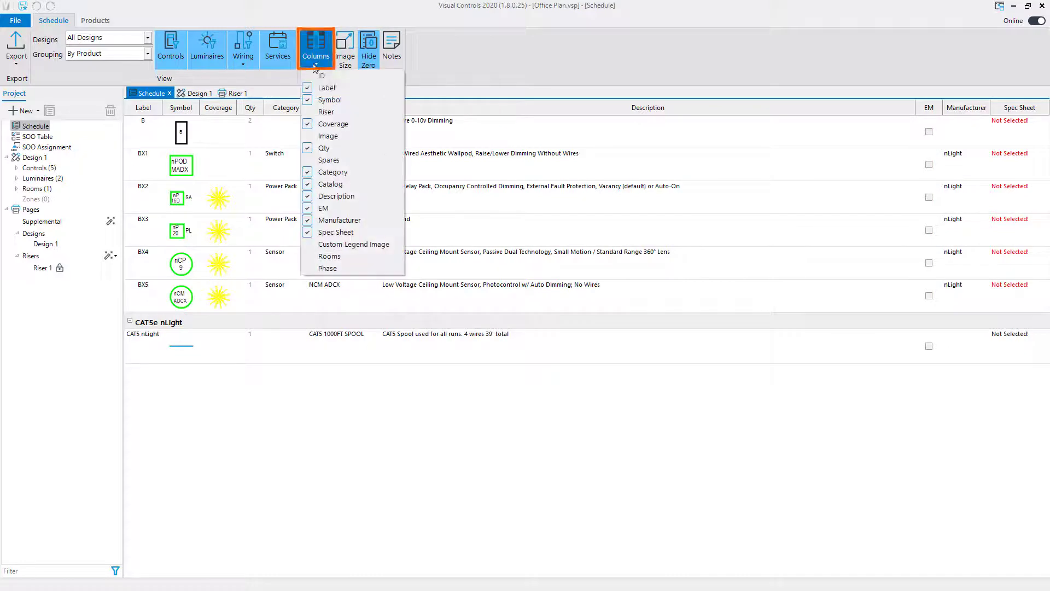
{"action": "left_click", "coordinate": [319, 137]}
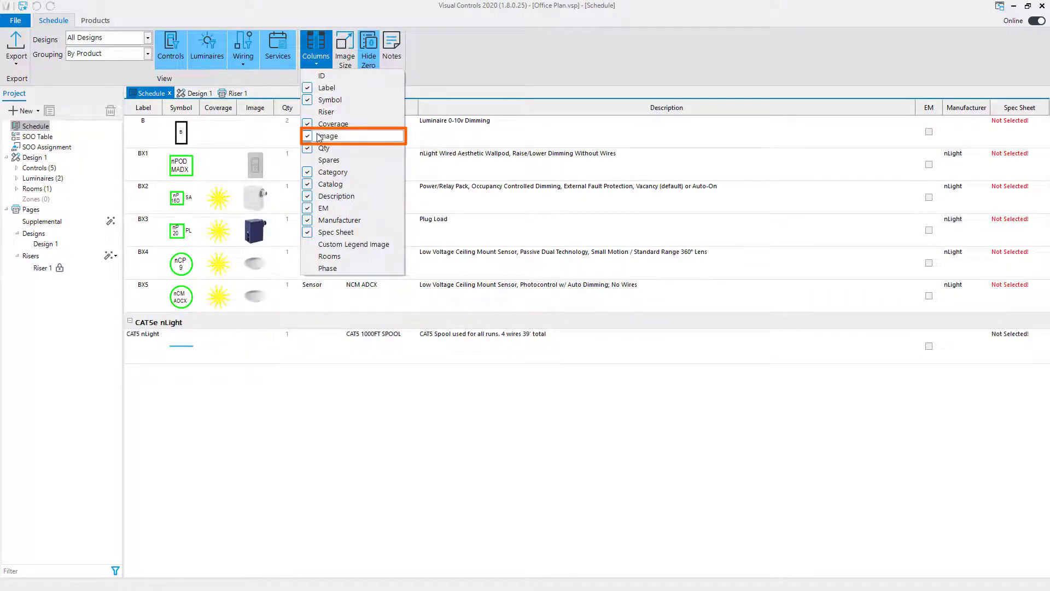
{"action": "left_click", "coordinate": [224, 136]}
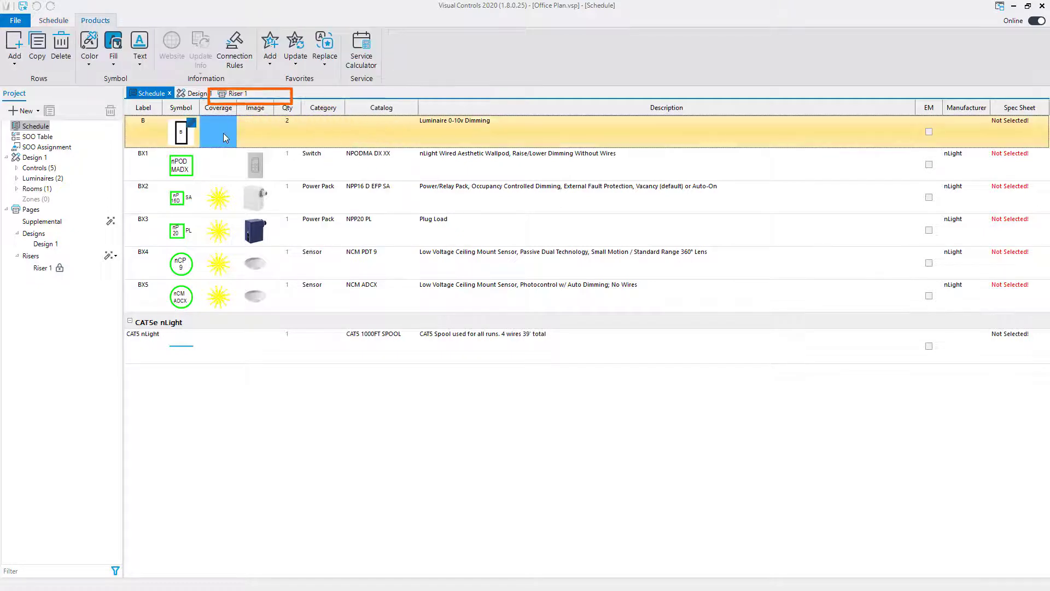
Export the schedule to Excel with images
{"action": "left_click", "coordinate": [57, 22]}
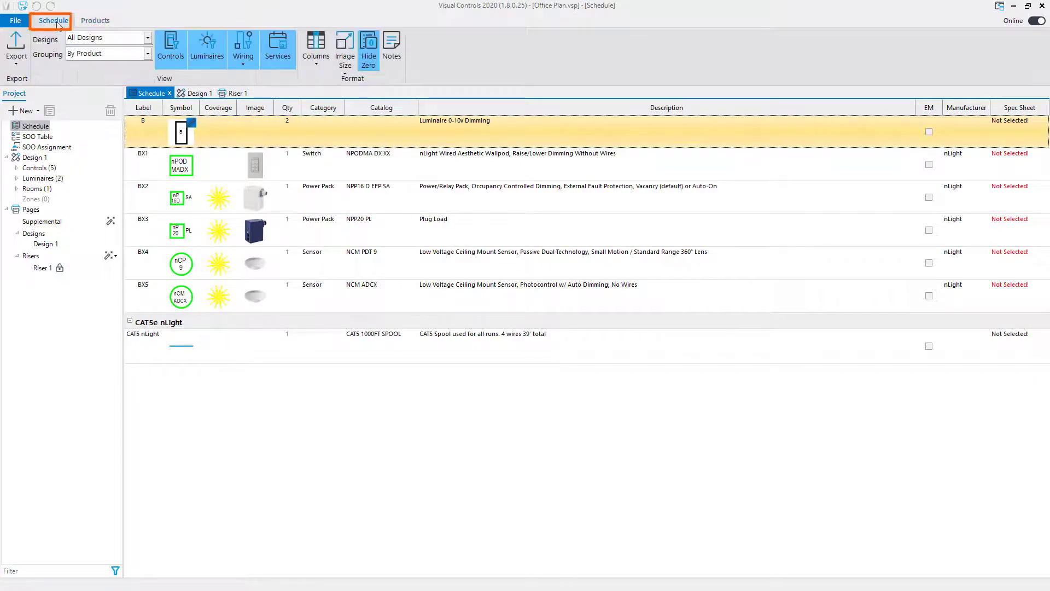
{"action": "left_click", "coordinate": [16, 52]}
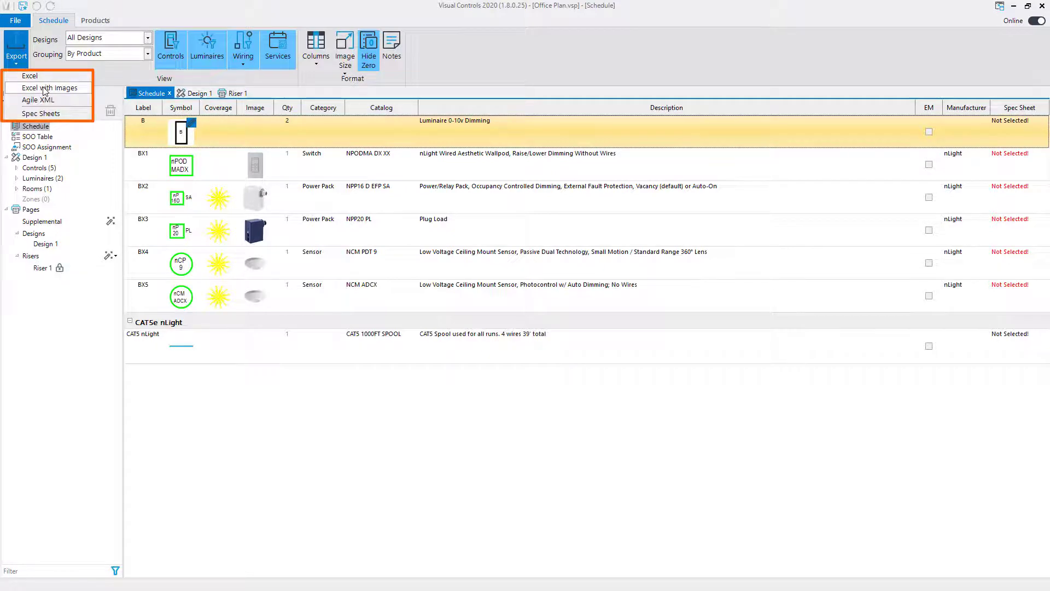
{"action": "left_click", "coordinate": [45, 91]}
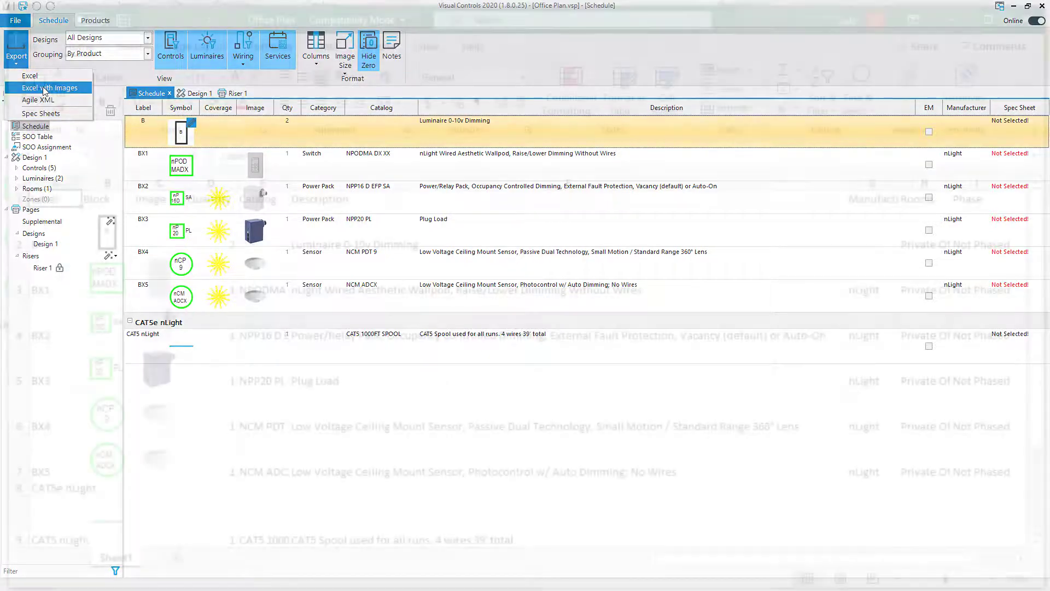